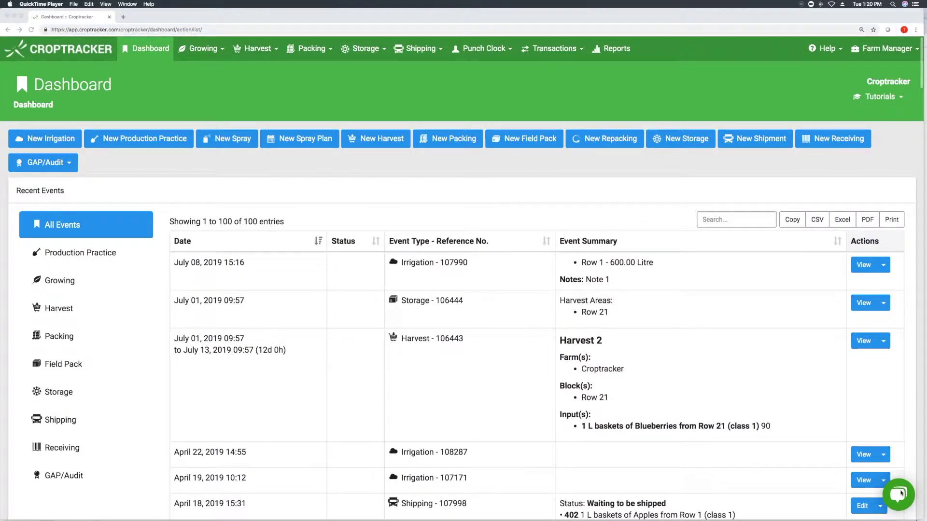
Go from the dashboard to the Field Map page under Farm Manager.
left_click(901, 493)
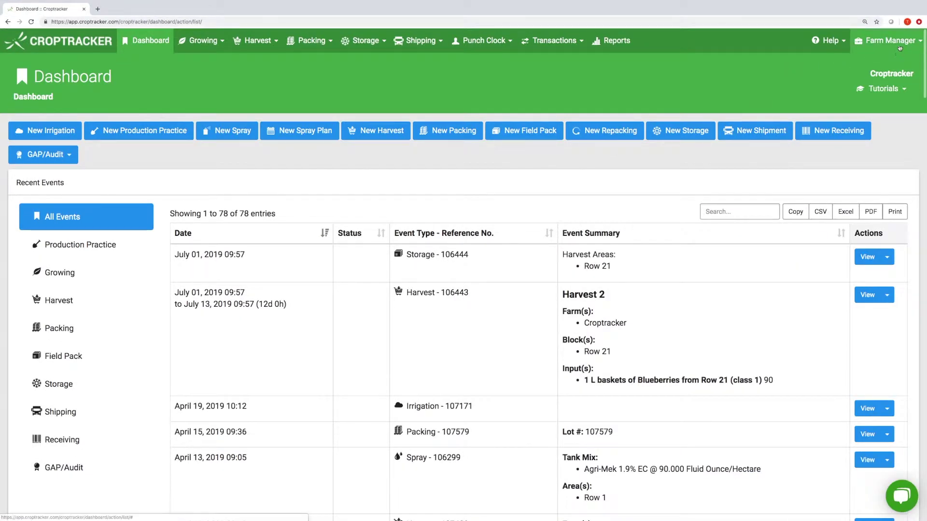
left_click(900, 47)
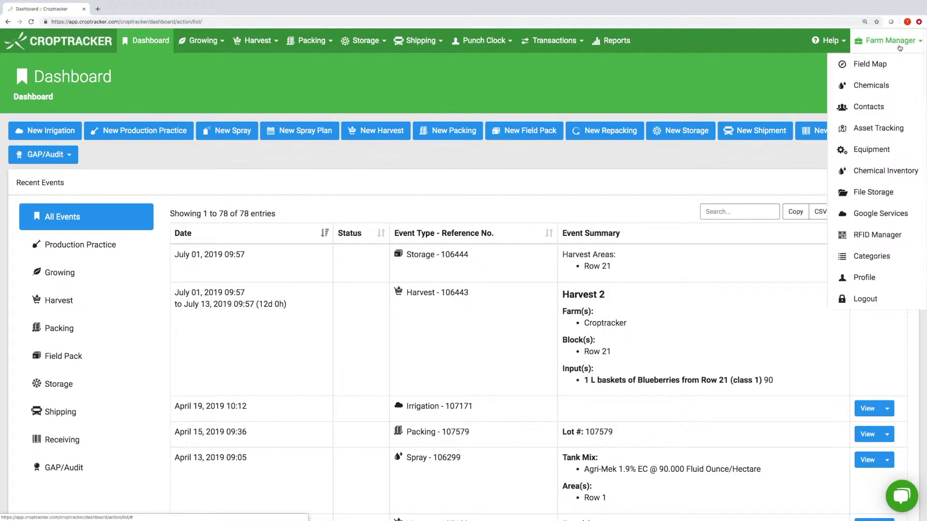
left_click(868, 64)
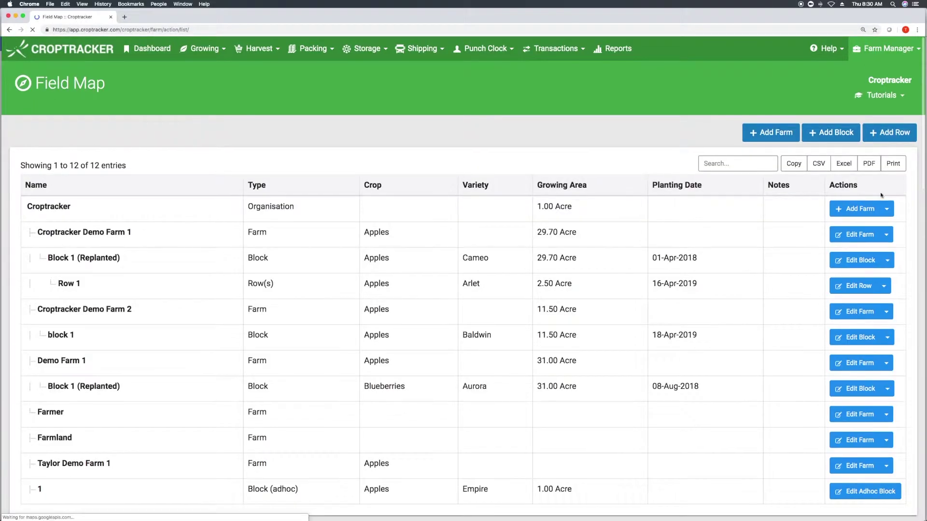
Look through the Field Map's farm table and satellite map, then start adding a farm.
scroll(881, 188, "down", 1)
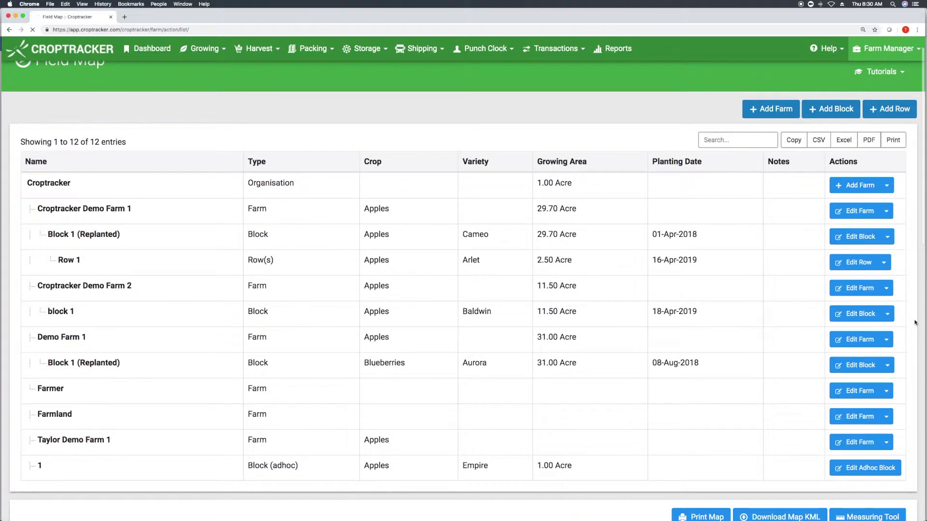
scroll(915, 323, "down", 2)
scroll(915, 322, "down", 4)
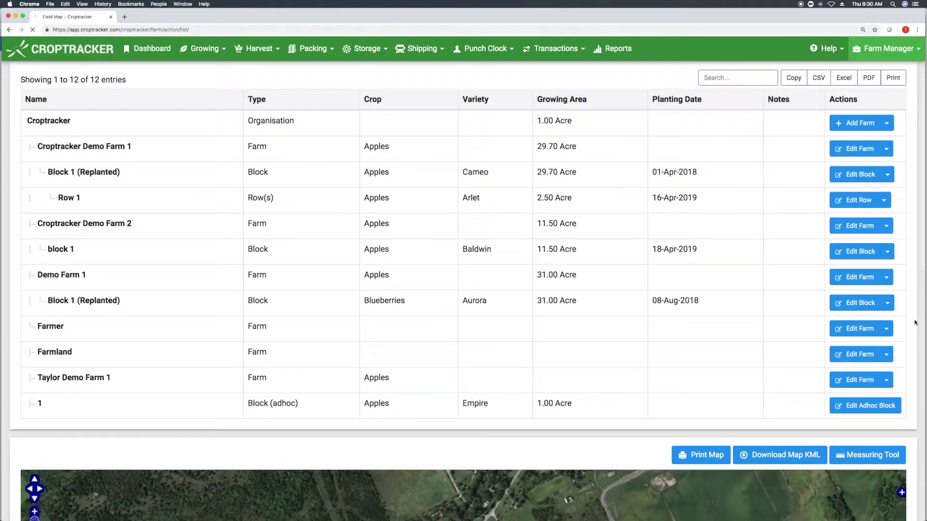
scroll(915, 323, "down", 6)
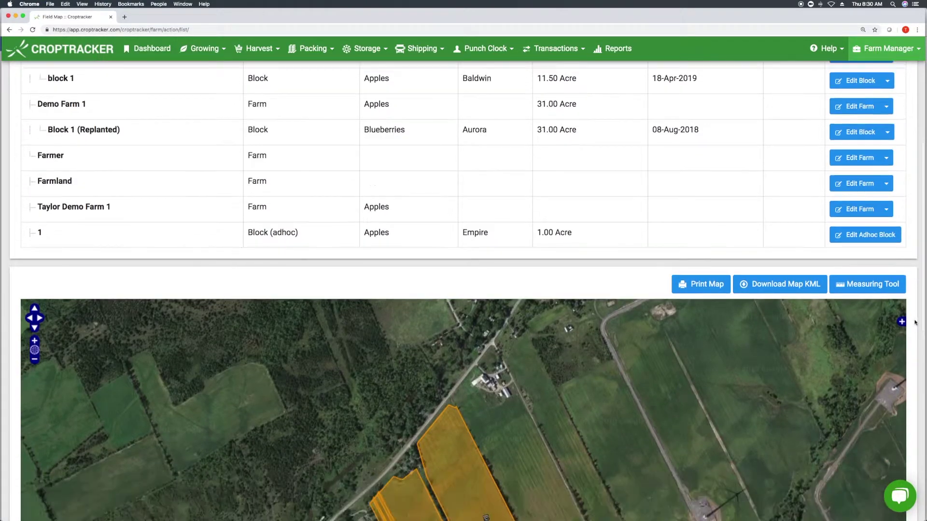
scroll(915, 323, "up", 4)
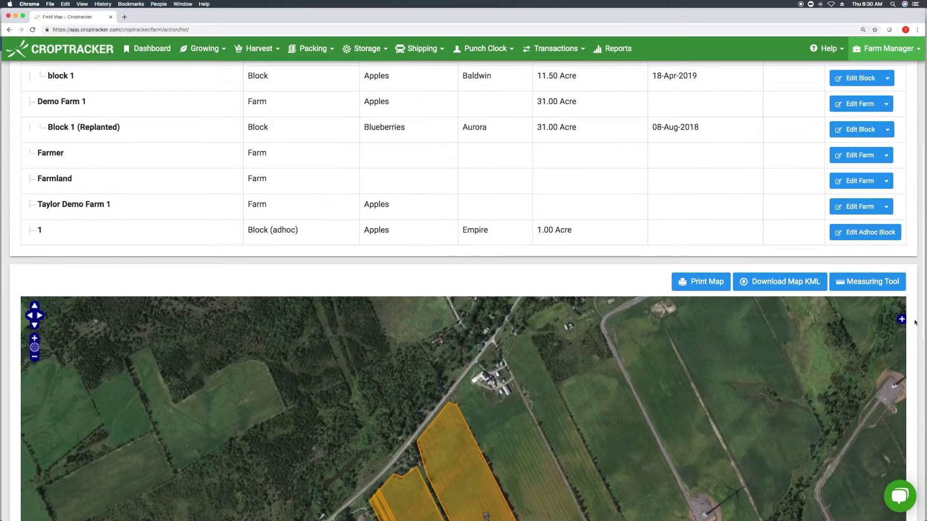
scroll(915, 322, "up", 5)
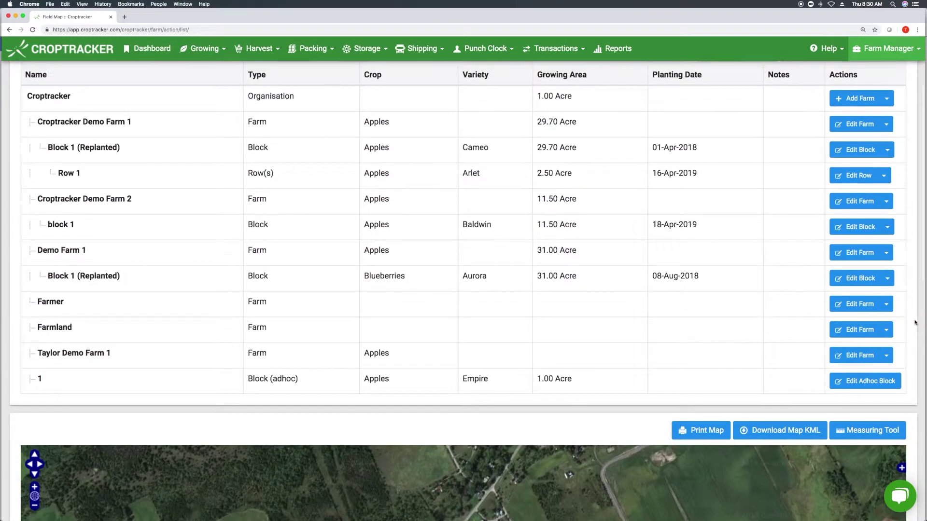
scroll(915, 322, "up", 2)
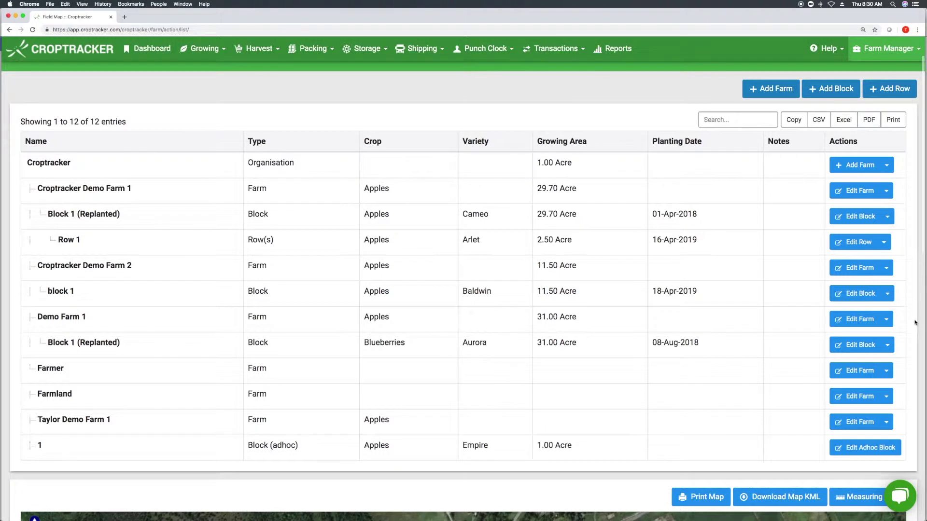
scroll(915, 322, "up", 2)
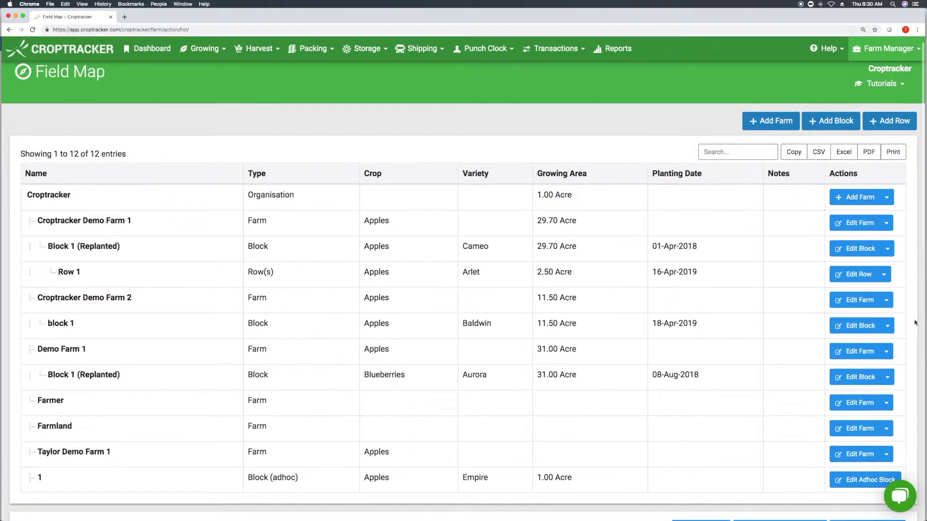
scroll(915, 323, "up", 1)
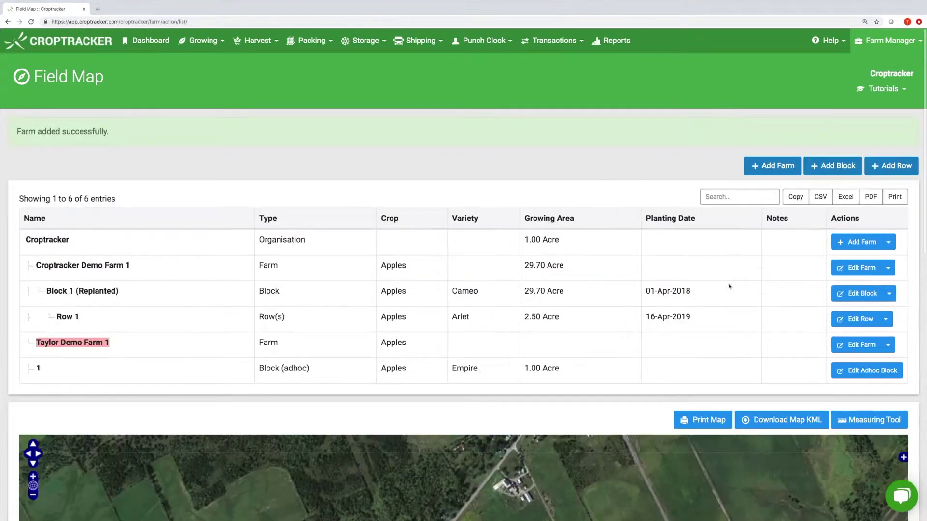
left_click(774, 167)
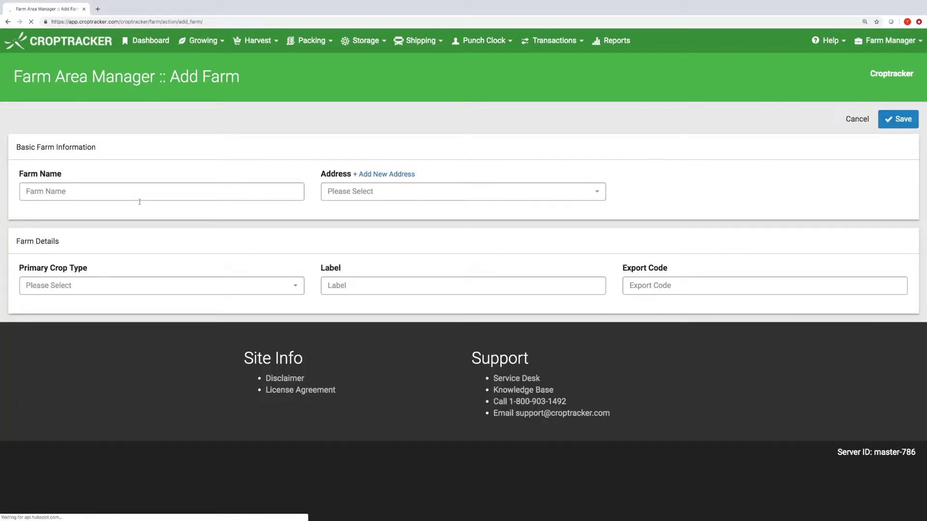
Name the farm 'Demo Farm 1' and begin entering a new address line.
left_click(143, 193)
type("Demo")
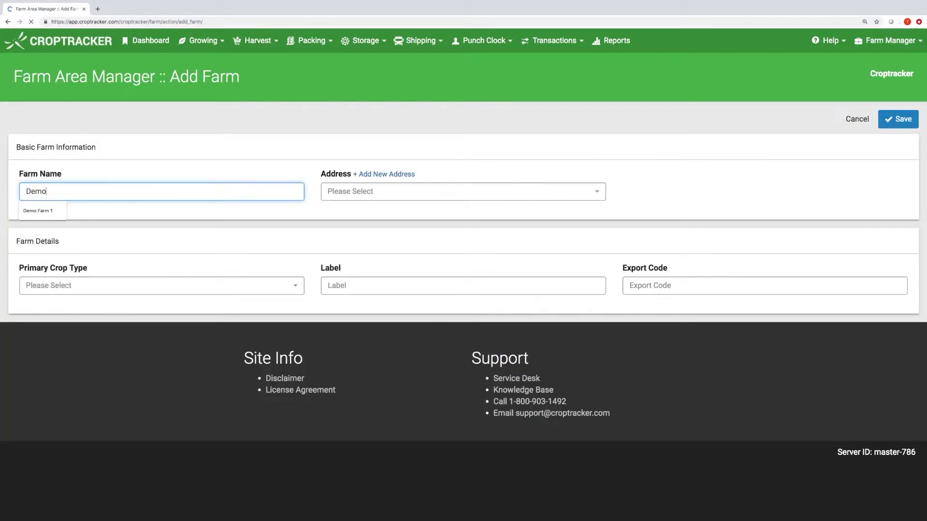
type(" Farm 1")
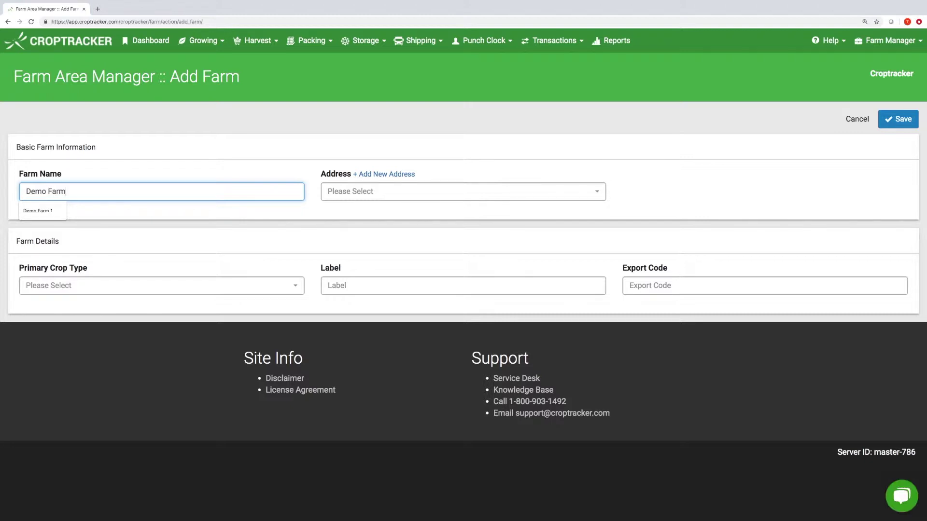
left_click(387, 174)
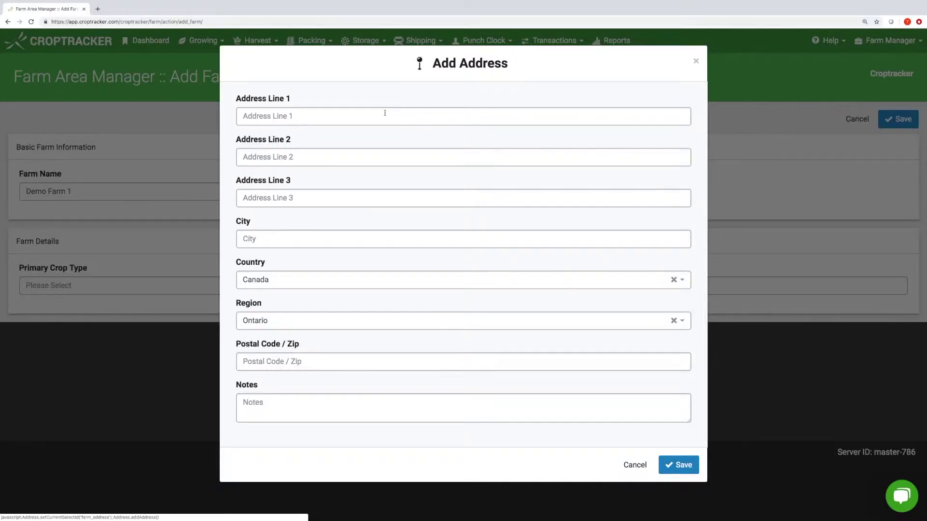
left_click(385, 112)
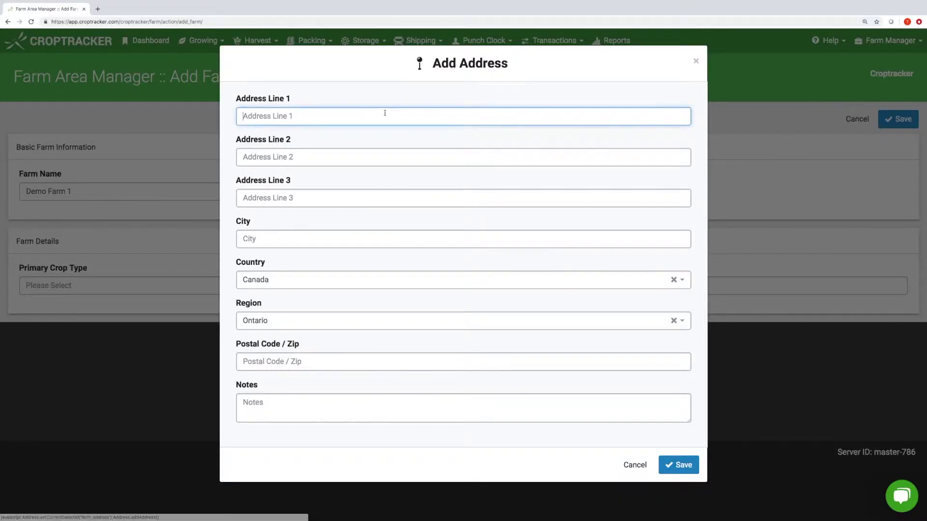
type("1 Joh")
Choose Apples as the farm's primary crop type.
left_click(68, 286)
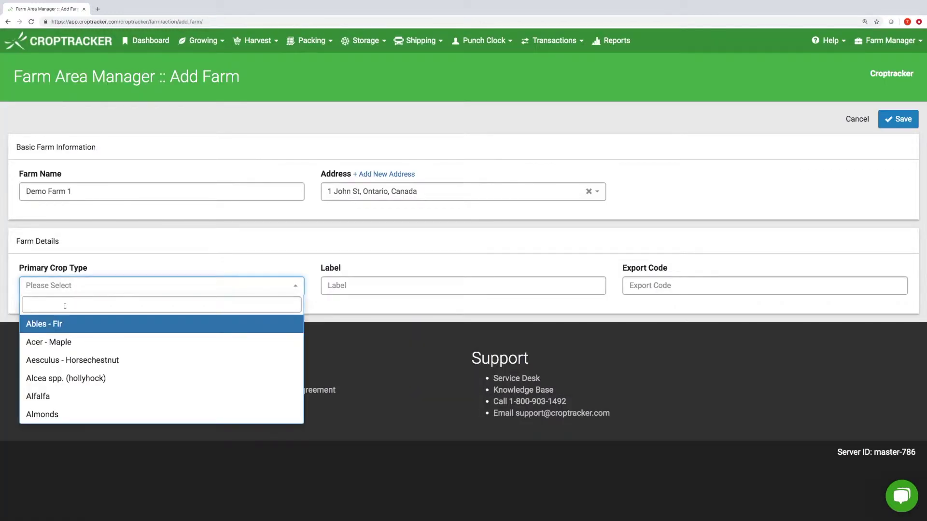
type("Apple")
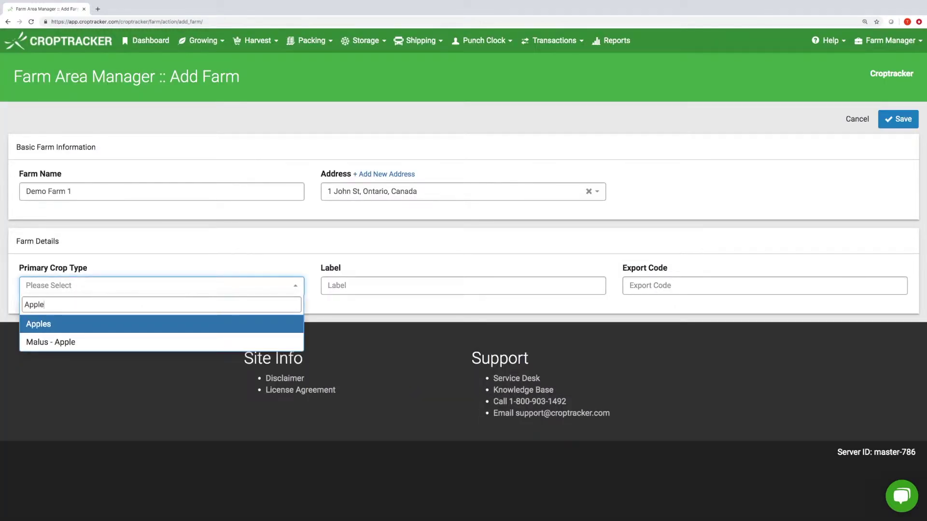
key("Return")
Set label 1 and export code 12, then save Demo Farm 1.
left_click(398, 284)
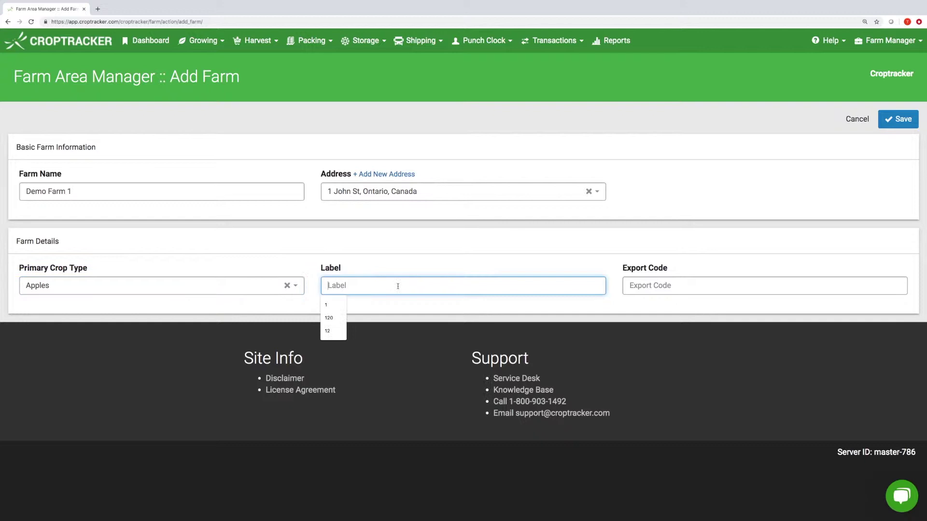
type("q")
key("BackSpace")
type("1")
left_click(721, 281)
type("12")
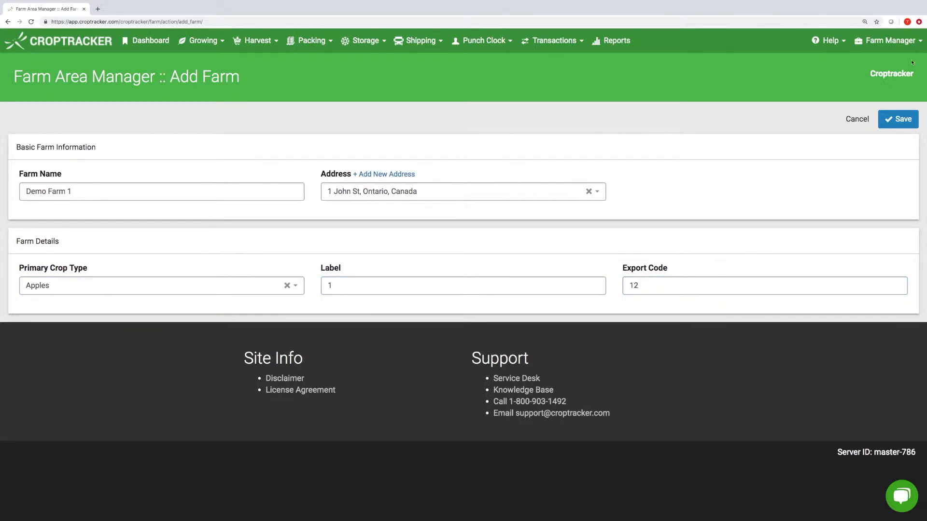
left_click(889, 120)
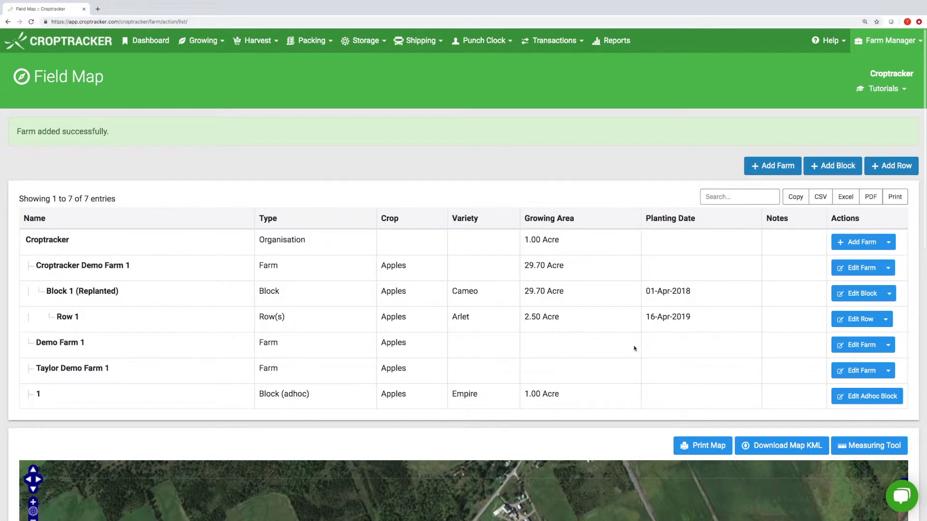
Start a new block under Demo Farm 1 from its extra actions menu.
left_click(888, 345)
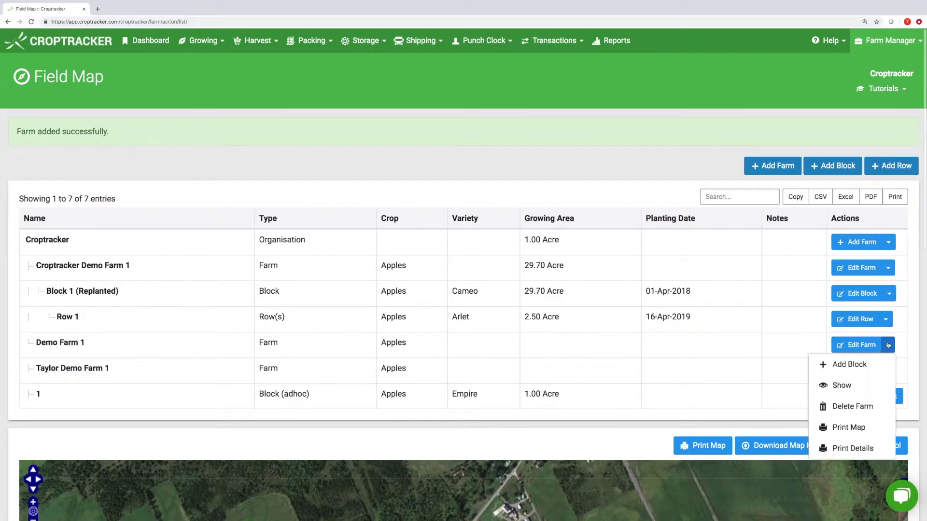
left_click(851, 365)
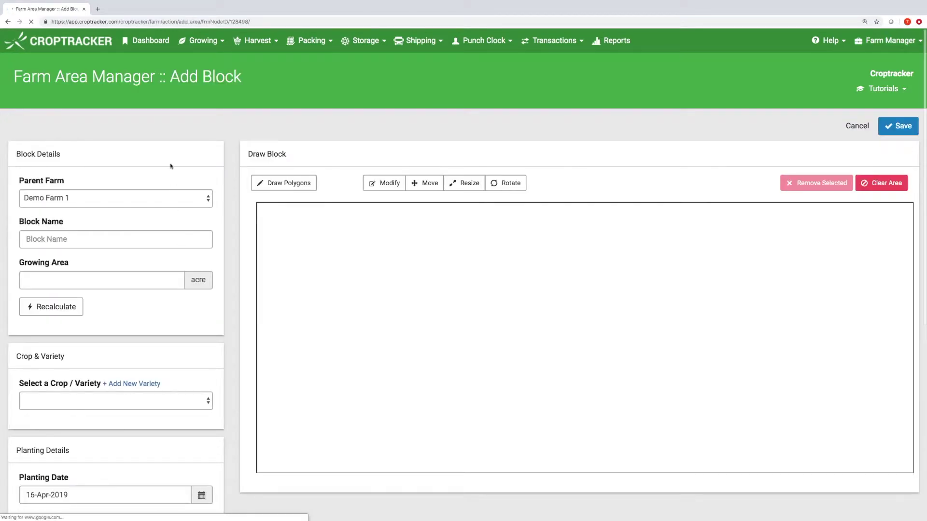
Name the block 'Block 1' and outline its polygon on the satellite map.
left_click(89, 240)
type("Block 1")
left_click_drag(568, 298, 471, 284)
left_click(284, 183)
left_click(439, 254)
left_click(478, 218)
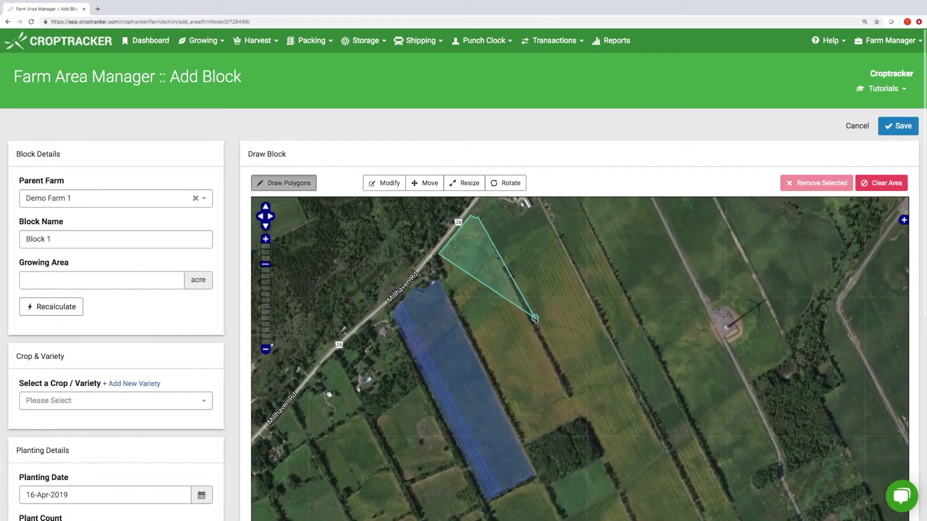
left_click(579, 416)
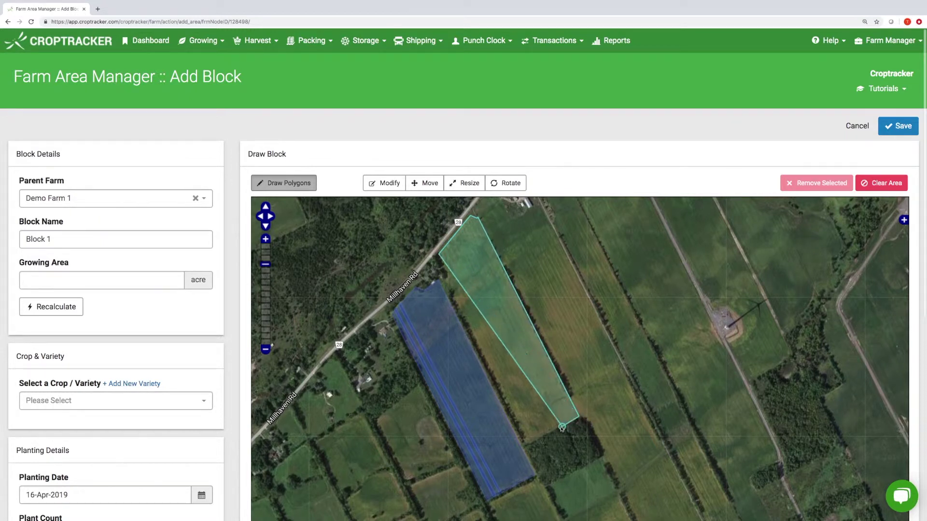
double_click(528, 443)
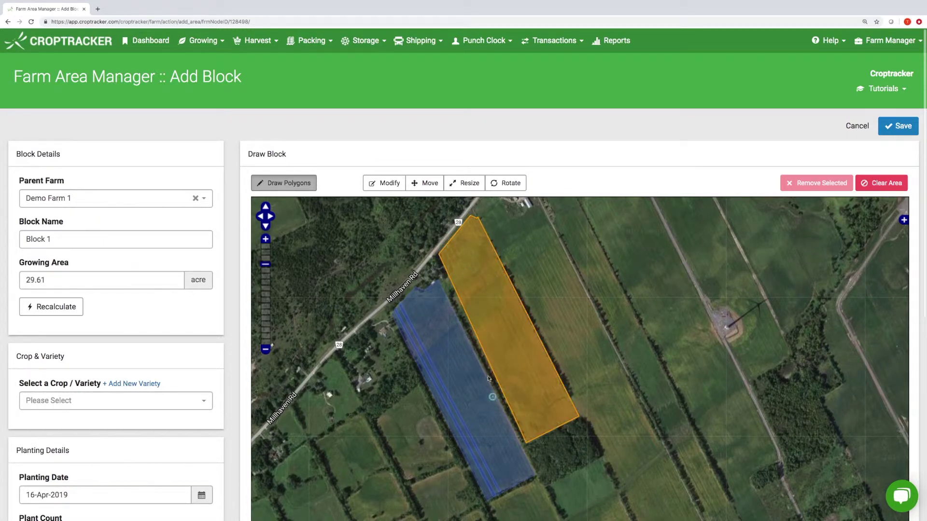
Reshape Block 1's left edge to follow the field and start correcting its growing area.
left_click(384, 183)
left_click(456, 292)
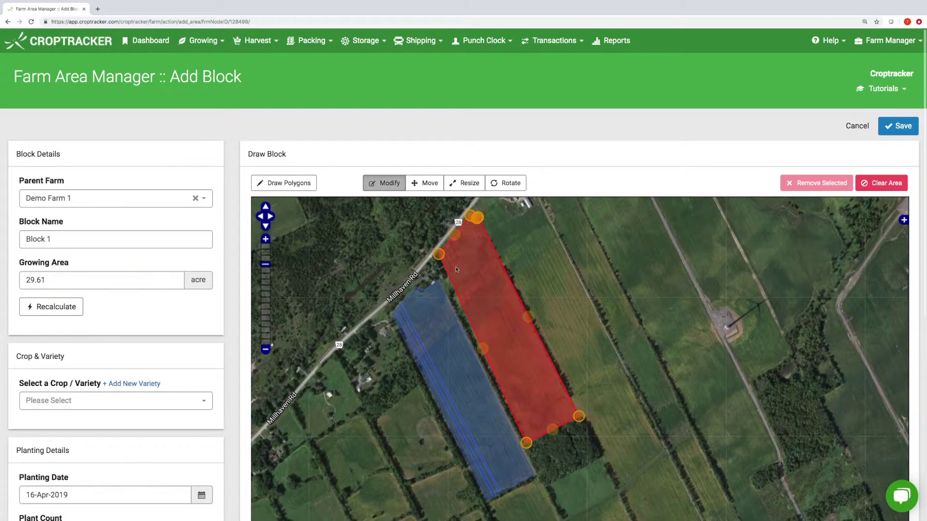
left_click_drag(449, 278, 443, 282)
left_click_drag(477, 350, 442, 295)
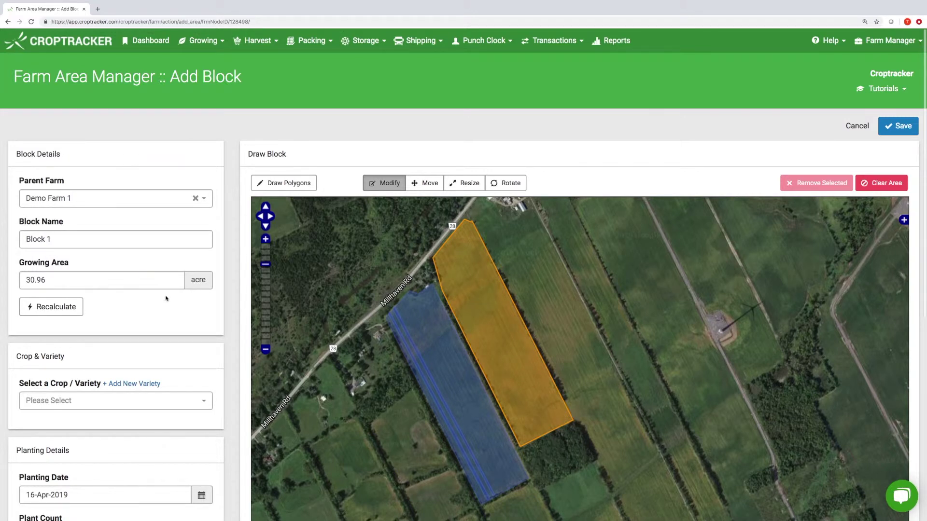
left_click(90, 283)
key("BackSpace")
key("BackSpace")
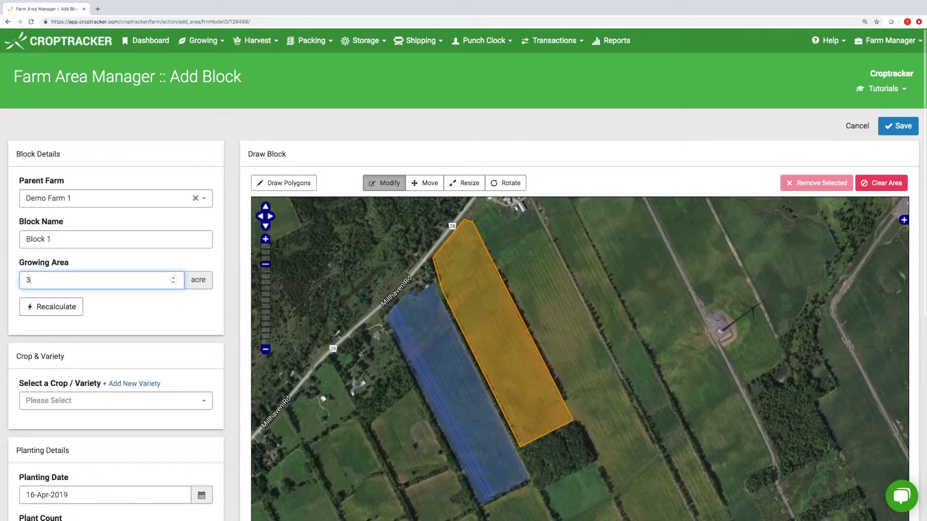
Set Block 1's growing area to 31.00 acres.
type(".00")
left_click(86, 287)
scroll(86, 287, "down", 2)
scroll(86, 288, "down", 1)
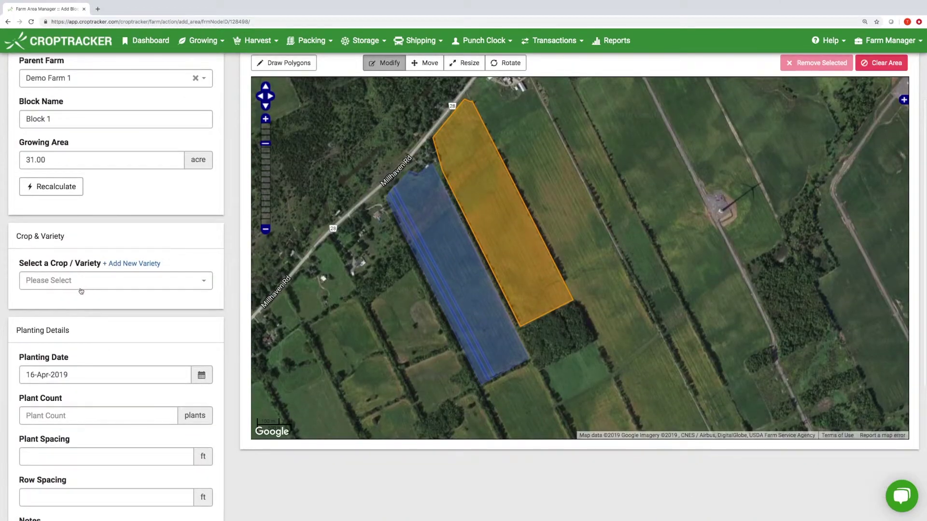
Pick Apples / Autumn Crisp as the crop and variety, cancelling the Add Variety form.
left_click(206, 278)
type("Apple")
left_click(73, 375)
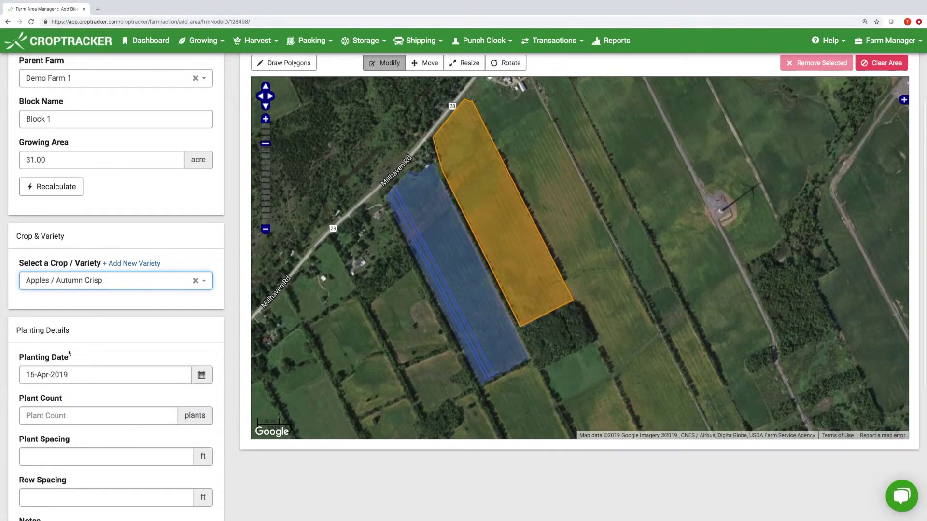
left_click(122, 267)
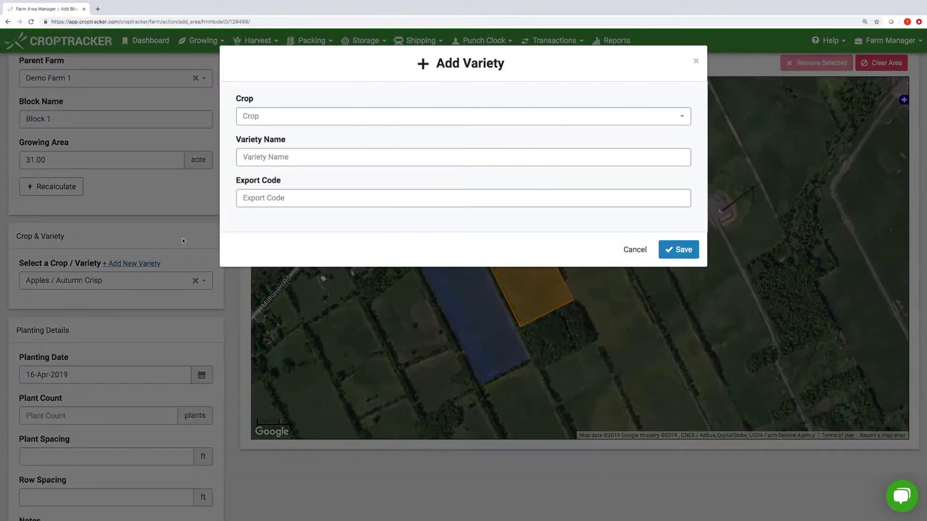
left_click(260, 157)
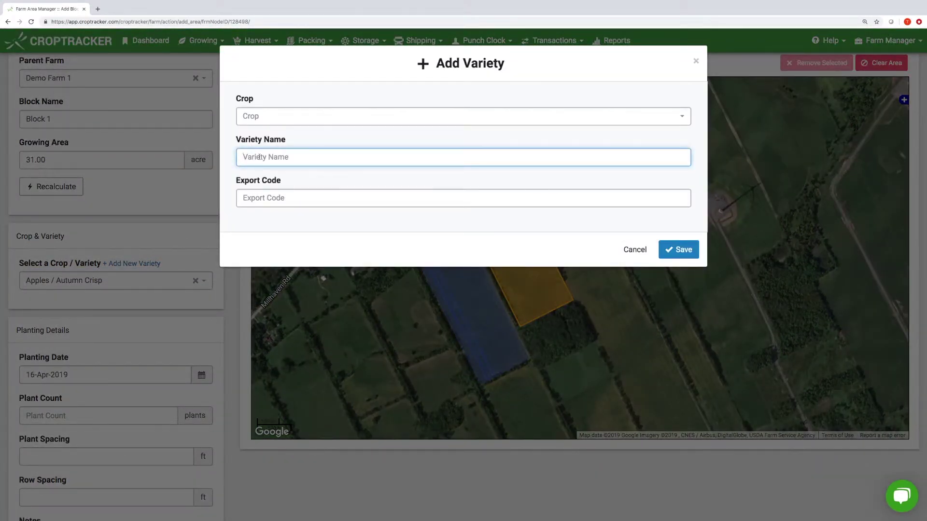
left_click(634, 249)
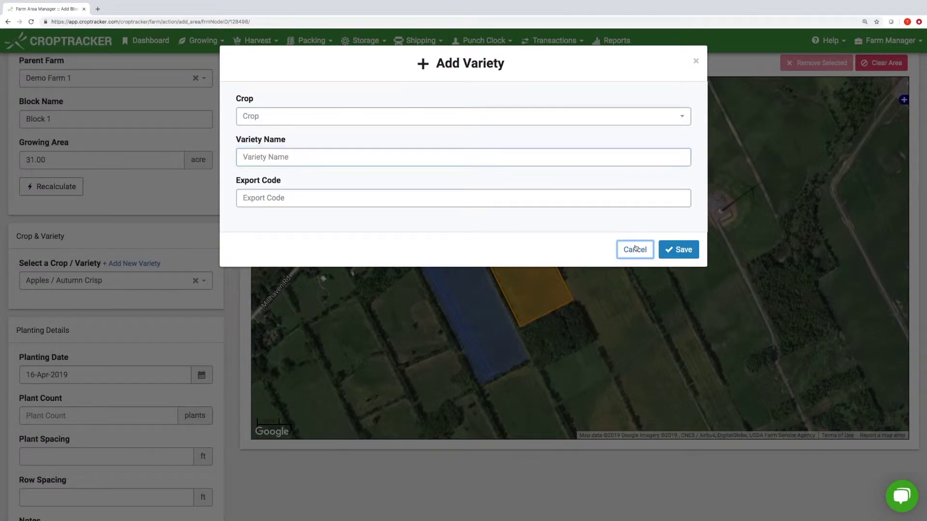
Set Block 1's planting date to 08-Aug-2018.
left_click(41, 296)
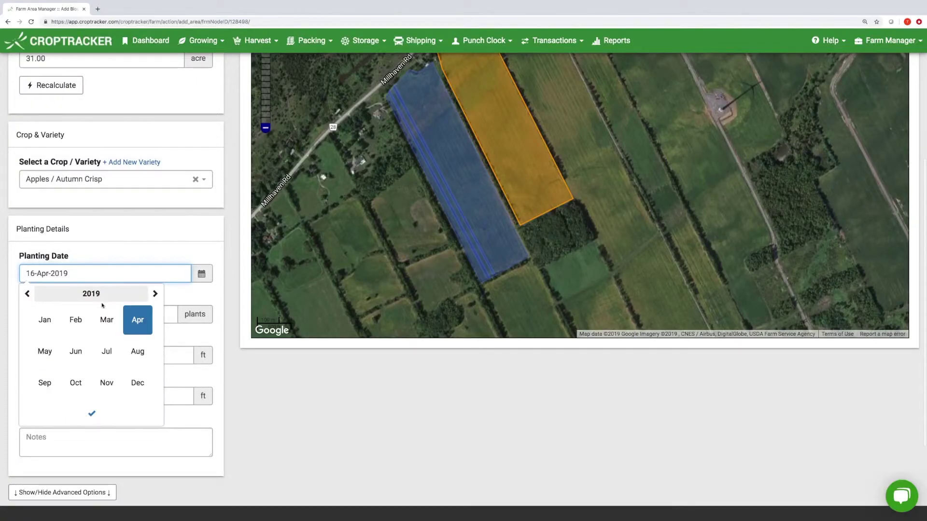
left_click(41, 354)
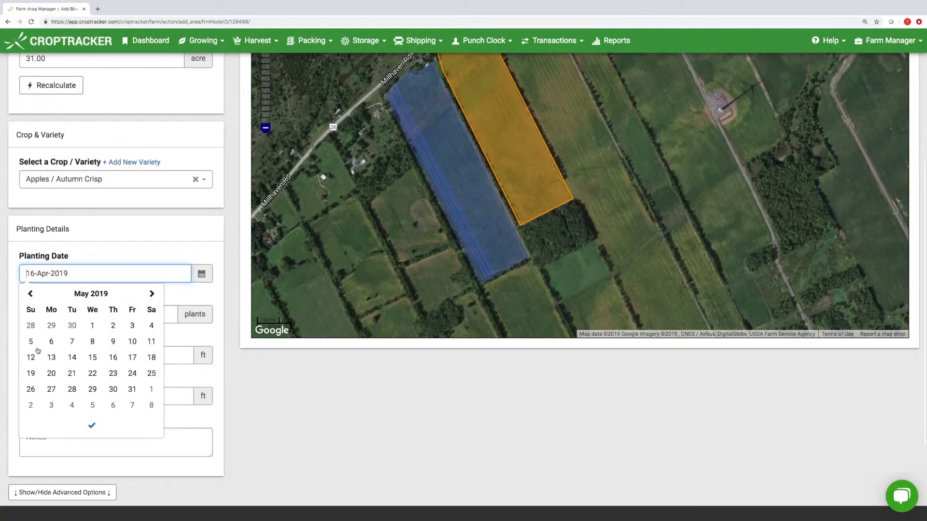
triple_click(30, 293)
double_click(30, 294)
double_click(30, 293)
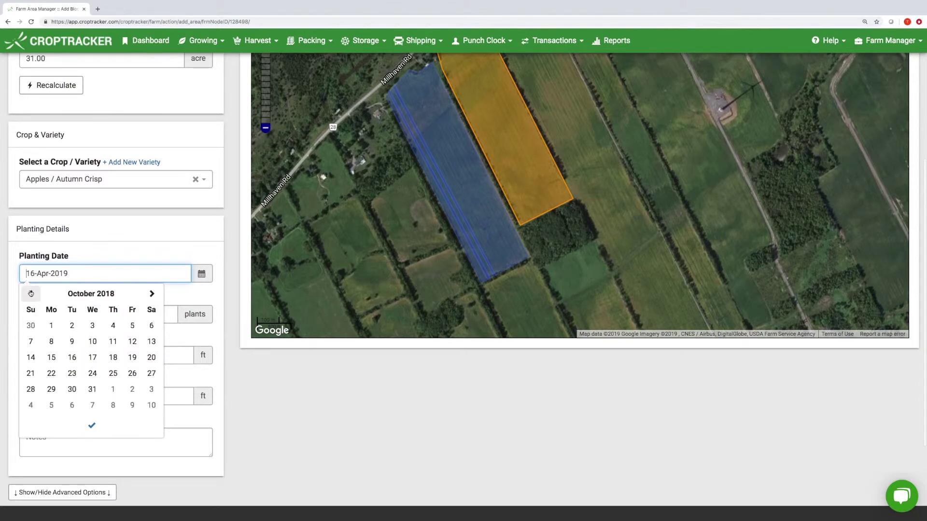
double_click(30, 294)
left_click(92, 341)
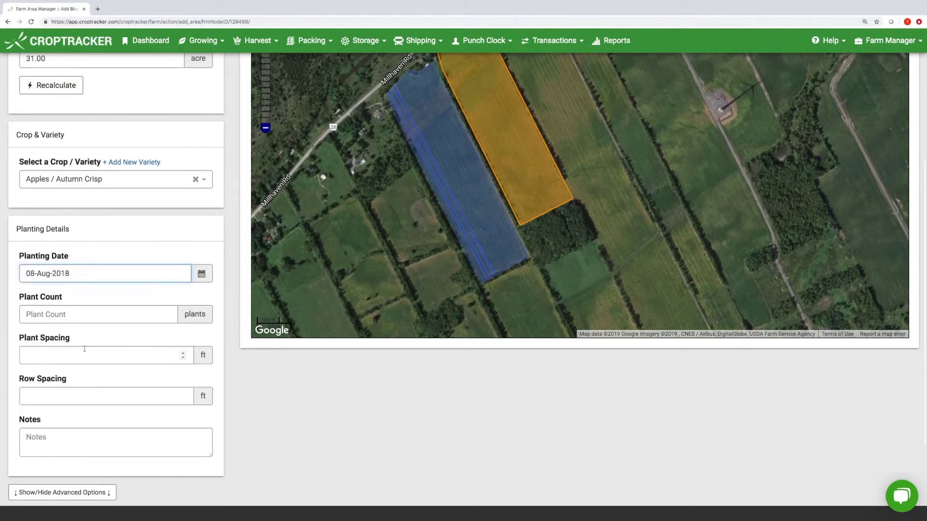
Enter a plant count of 100 and 3 ft plant spacing.
left_click(114, 316)
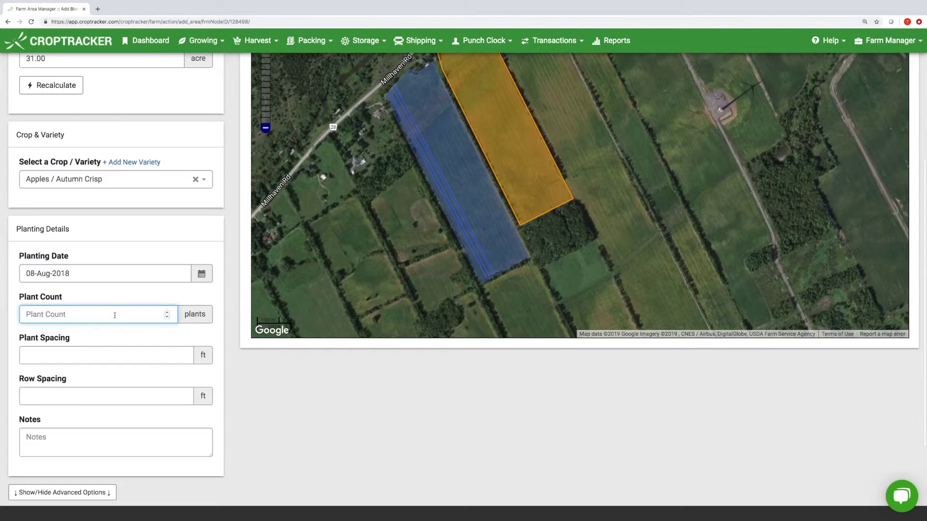
type("100")
left_click(115, 356)
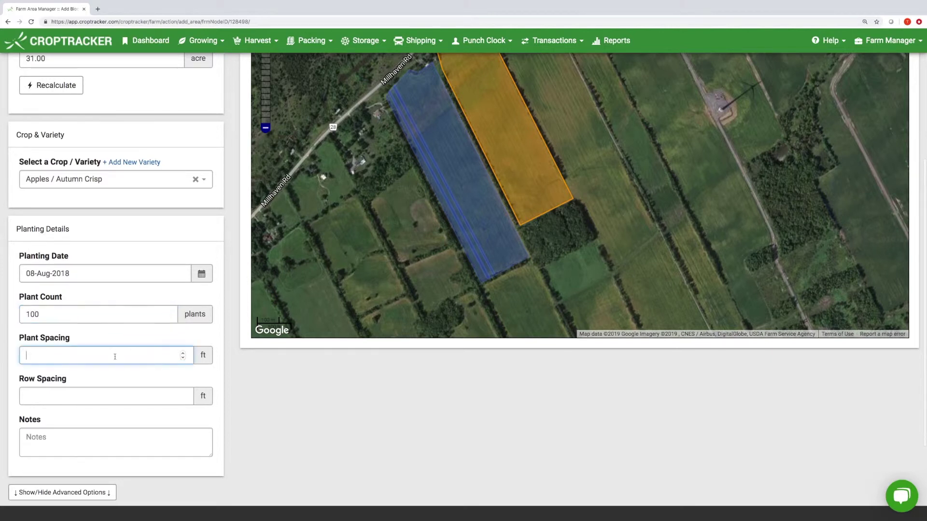
type("3")
left_click(115, 397)
Set row spacing to 4 ft and mark Block 1 as Organic under Advanced Options.
type("4")
left_click(84, 437)
scroll(81, 415, "down", 2)
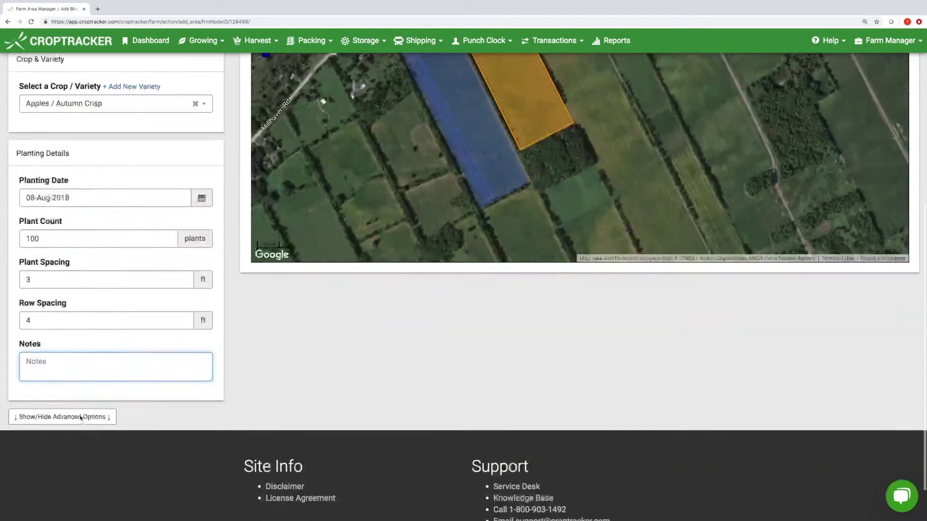
left_click(63, 415)
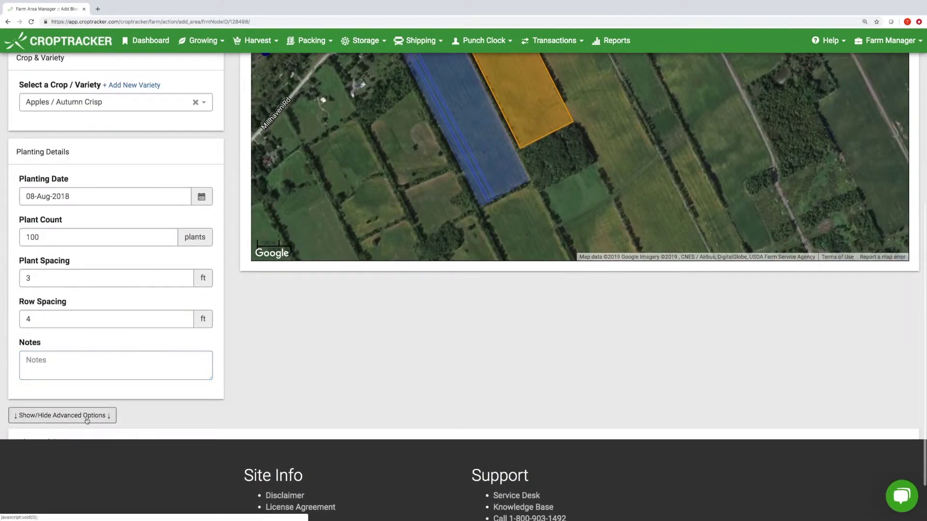
scroll(604, 300, "down", 2)
scroll(604, 300, "down", 4)
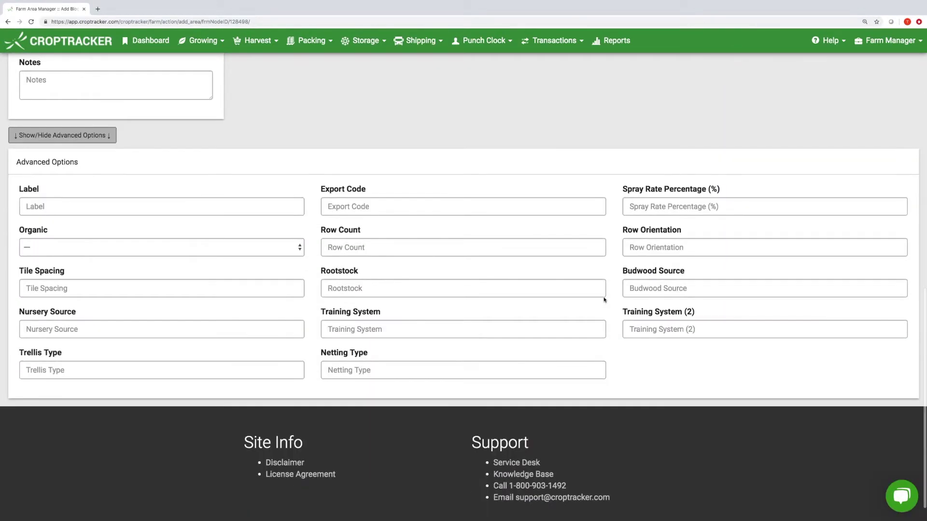
left_click(169, 246)
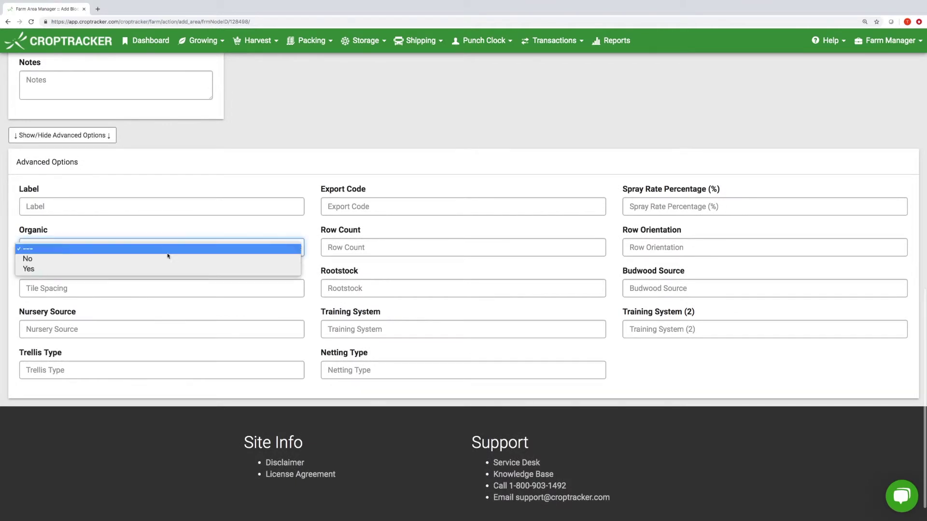
left_click(160, 269)
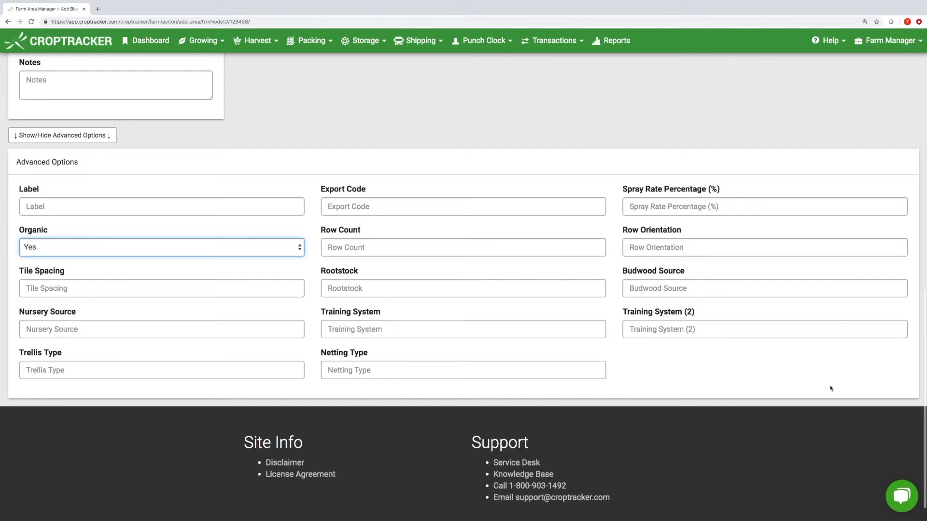
scroll(761, 304, "up", 10)
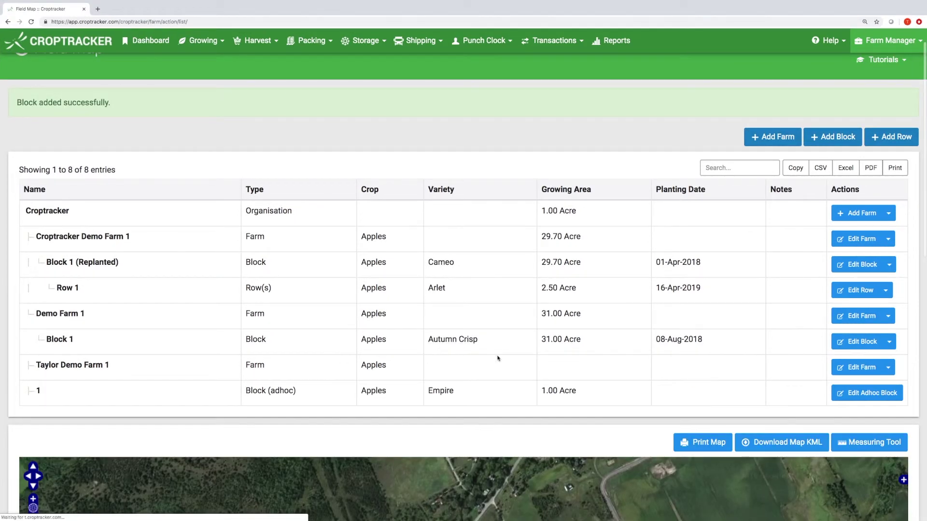
Replant Block 1 and choose Blueberries / Aurora as its new crop.
left_click(890, 341)
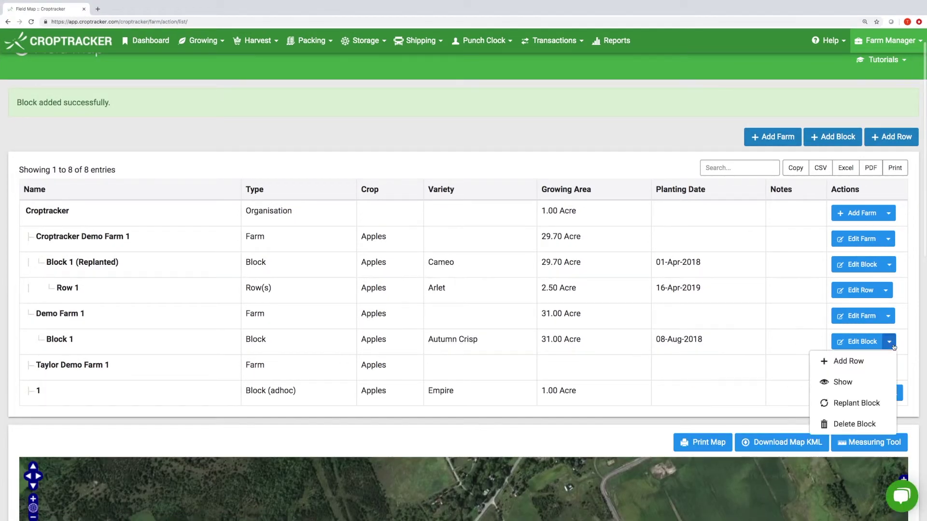
left_click(846, 406)
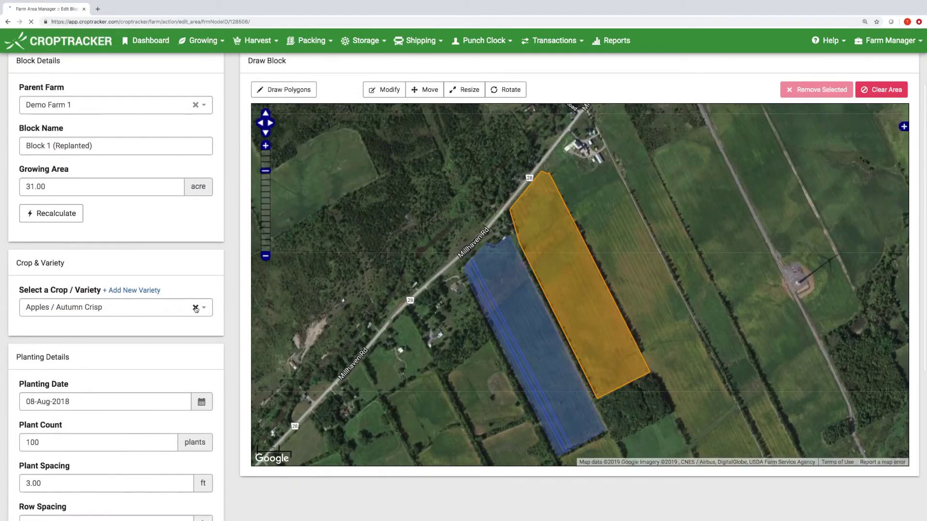
left_click(196, 308)
type("blue")
left_click(171, 379)
scroll(145, 386, "down", 3)
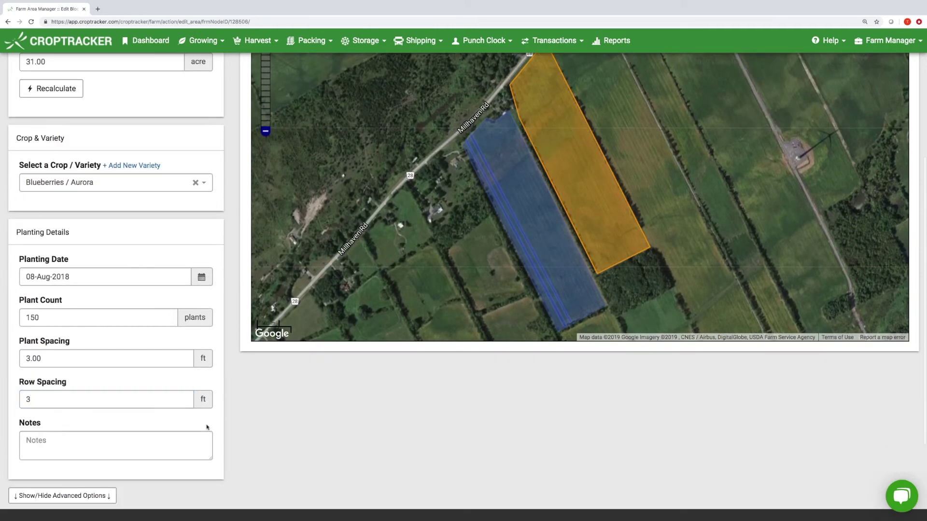
scroll(434, 325, "down", 3)
scroll(436, 324, "up", 6)
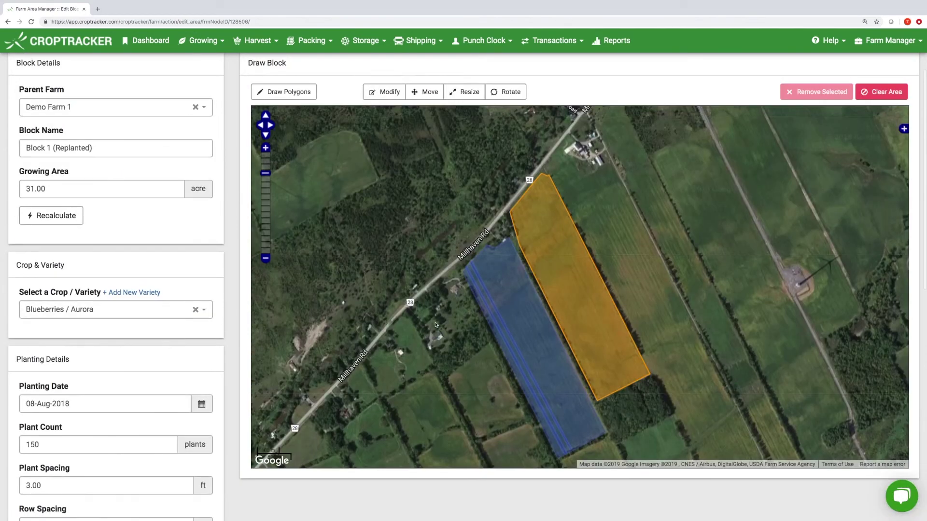
scroll(436, 324, "up", 2)
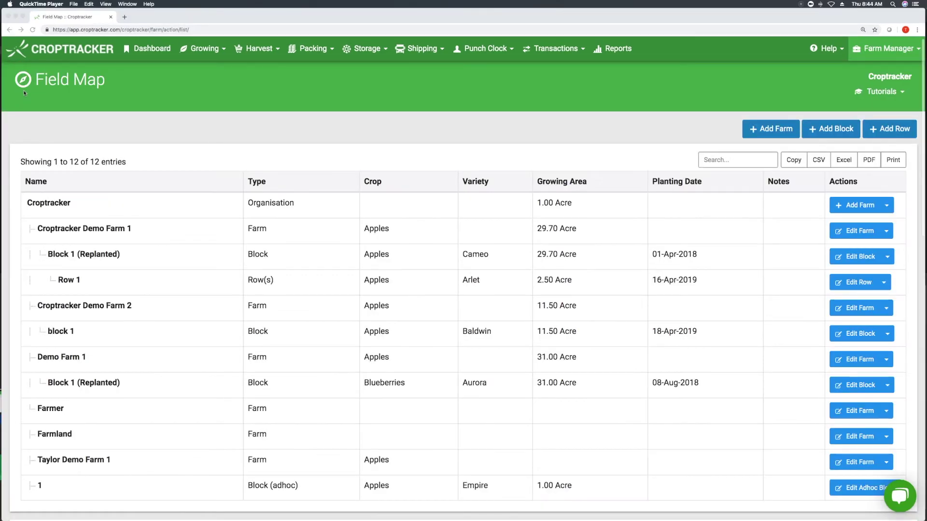